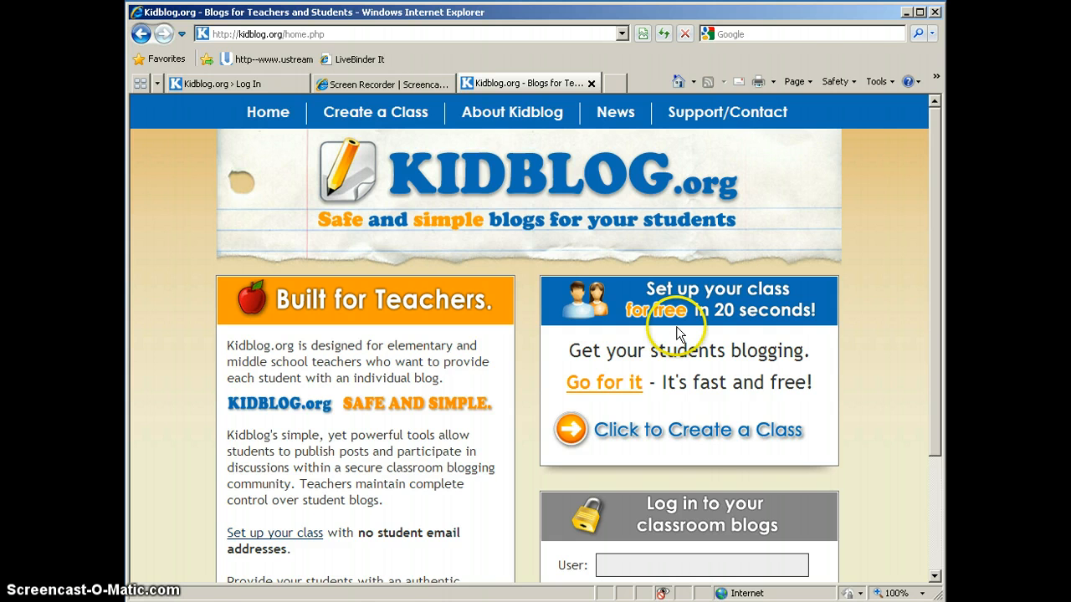
Open the free class sign-up form and review its fields through to the Create Class submission
{"action": "left_click", "coordinate": [608, 395]}
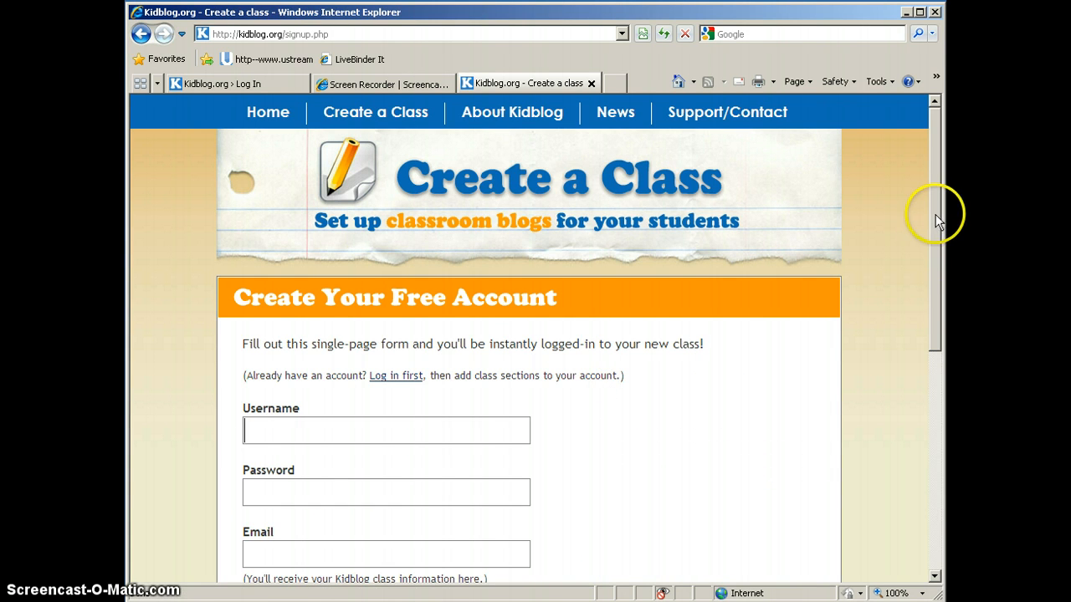
{"action": "left_click_drag", "start_coordinate": [937, 213], "coordinate": [933, 305]}
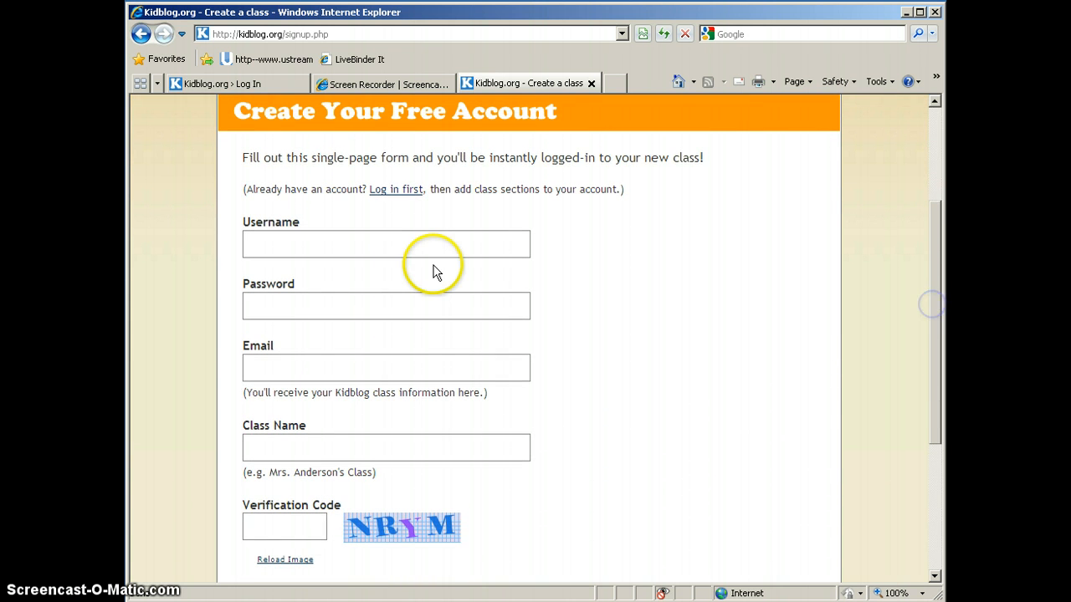
{"action": "left_click", "coordinate": [391, 247]}
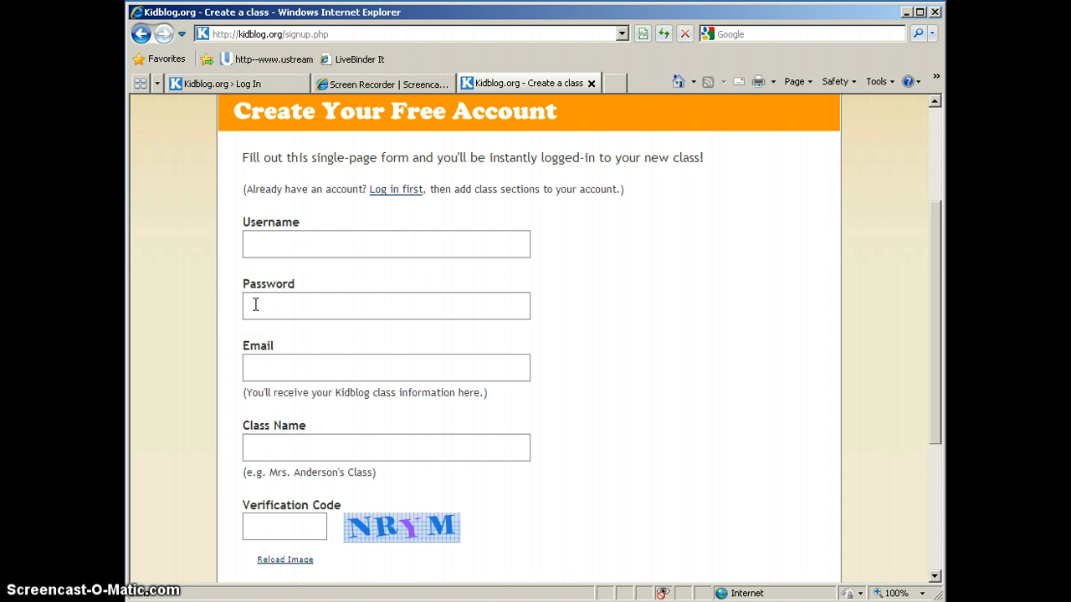
{"action": "left_click", "coordinate": [354, 305]}
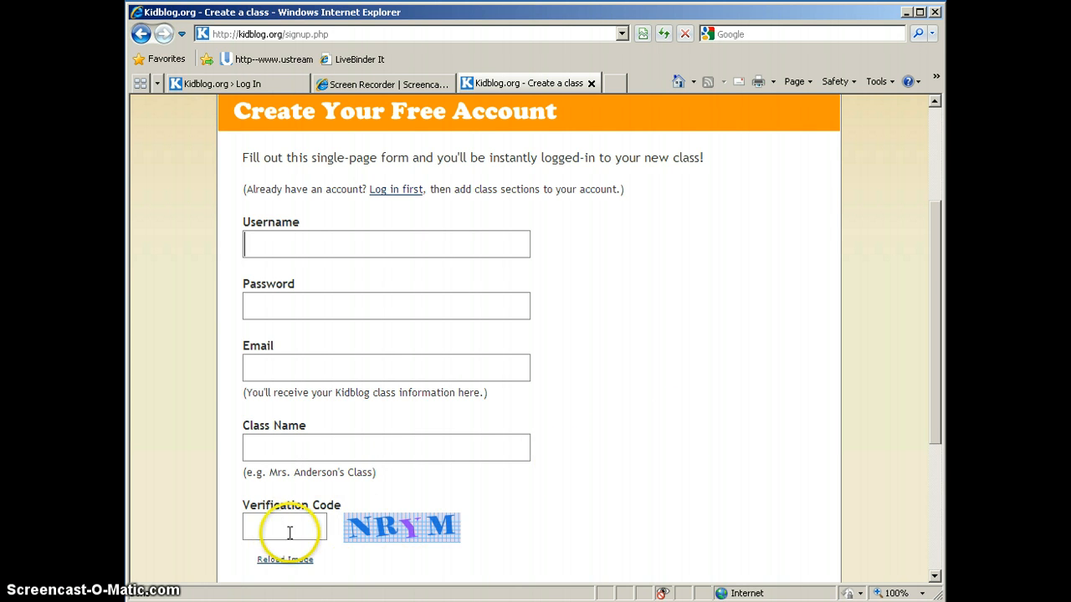
{"action": "scroll", "coordinate": [632, 471], "scroll_direction": "down", "scroll_amount": 3}
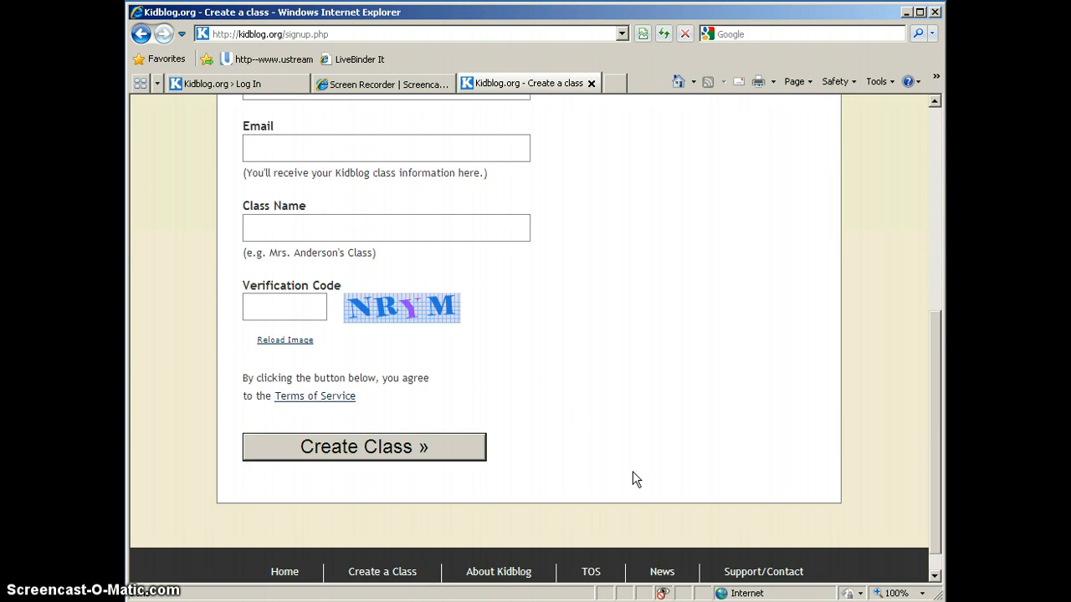
{"action": "left_click", "coordinate": [357, 447]}
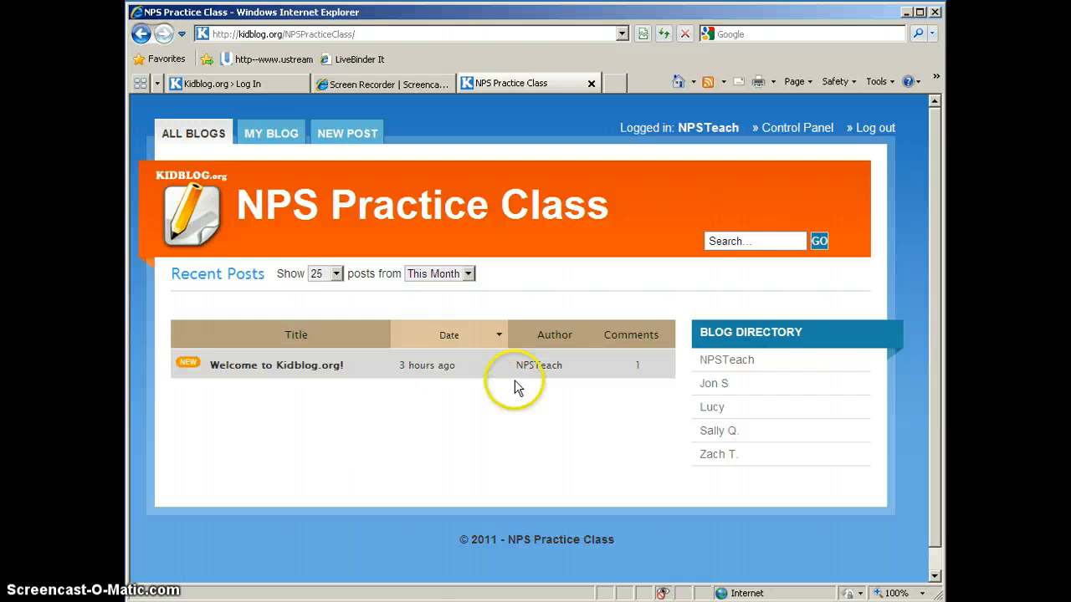
Open user management from the class control panel and review the page for bulk-creating users from a CSV file
{"action": "left_click", "coordinate": [797, 128]}
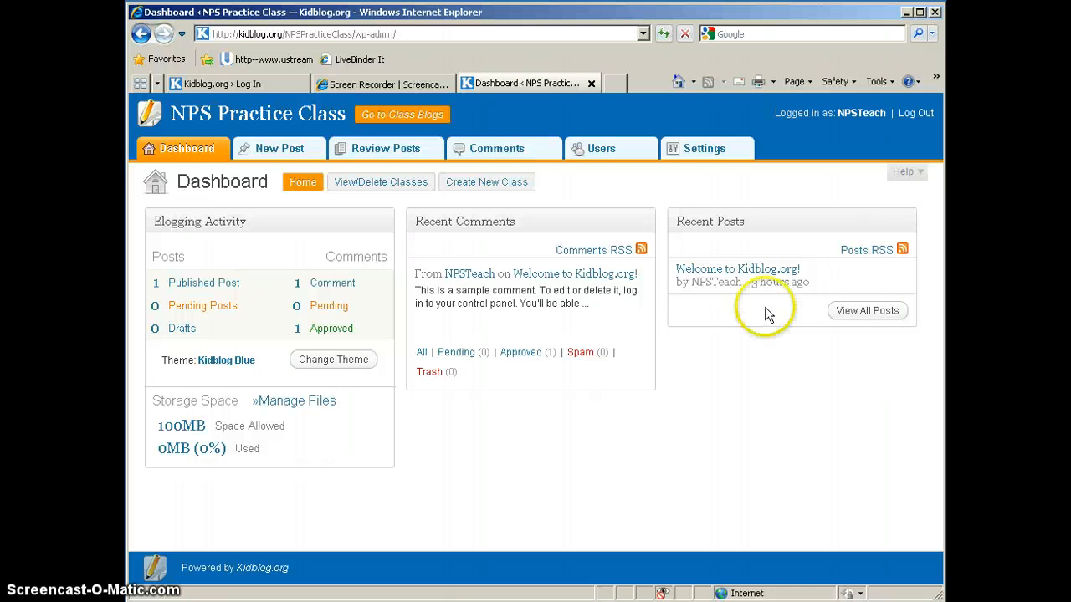
{"action": "left_click", "coordinate": [609, 151]}
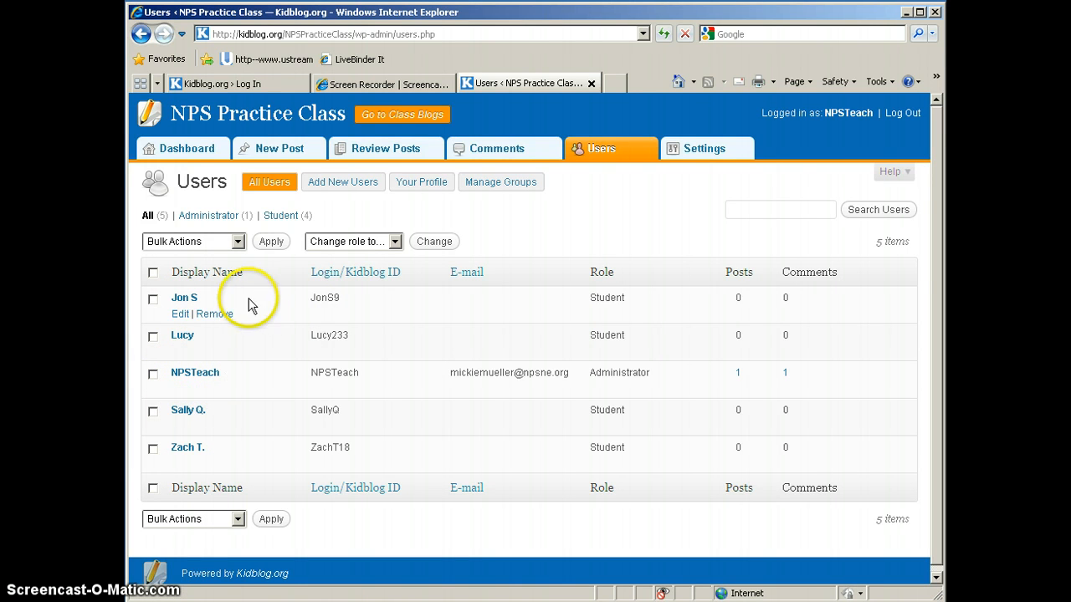
{"action": "left_click", "coordinate": [348, 186]}
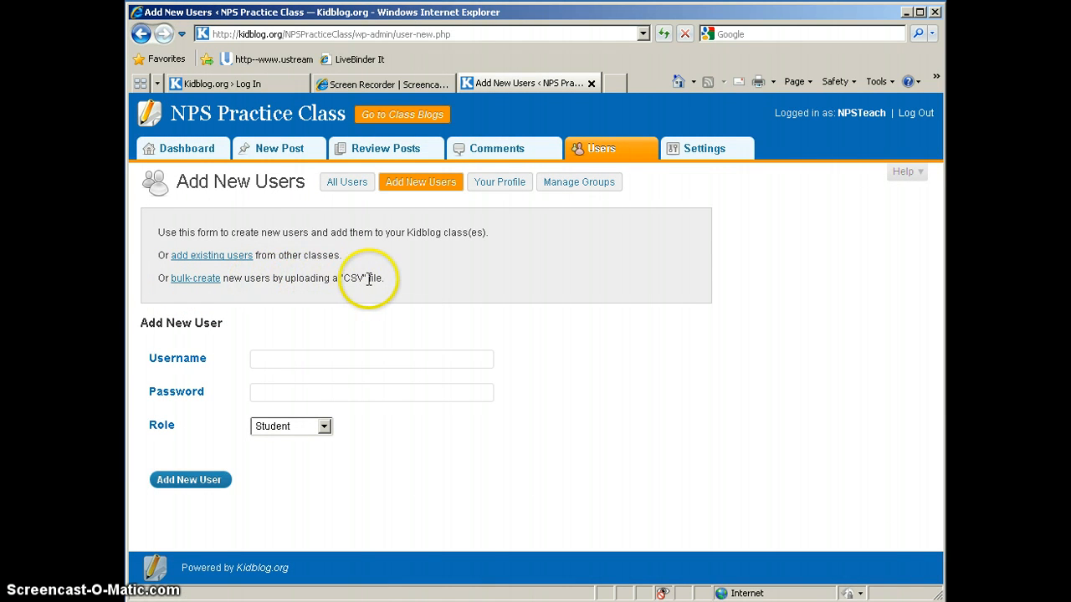
{"action": "left_click", "coordinate": [199, 280]}
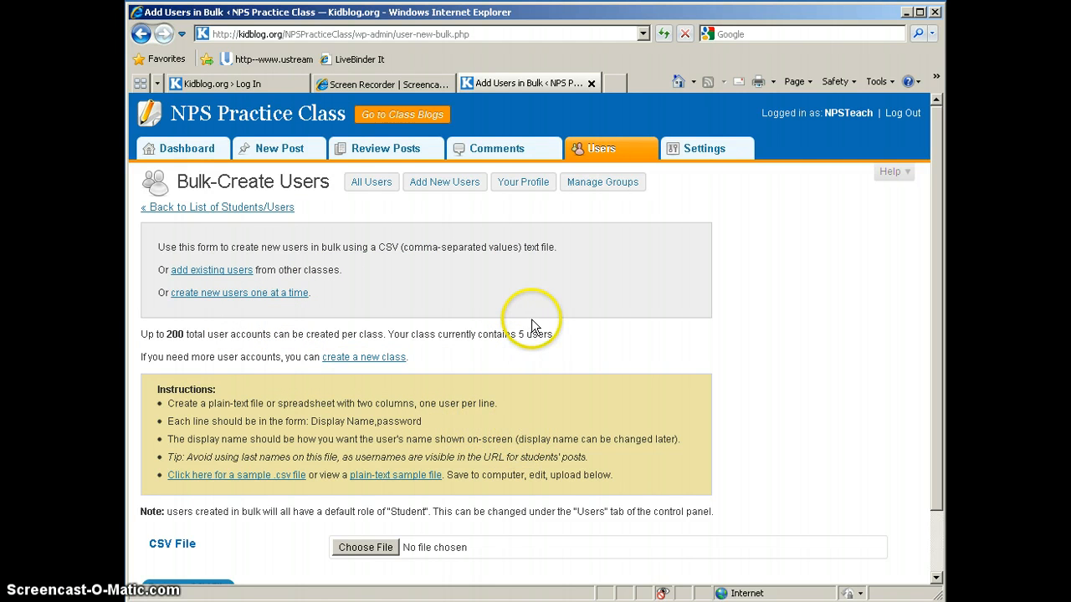
{"action": "left_click", "coordinate": [255, 211]}
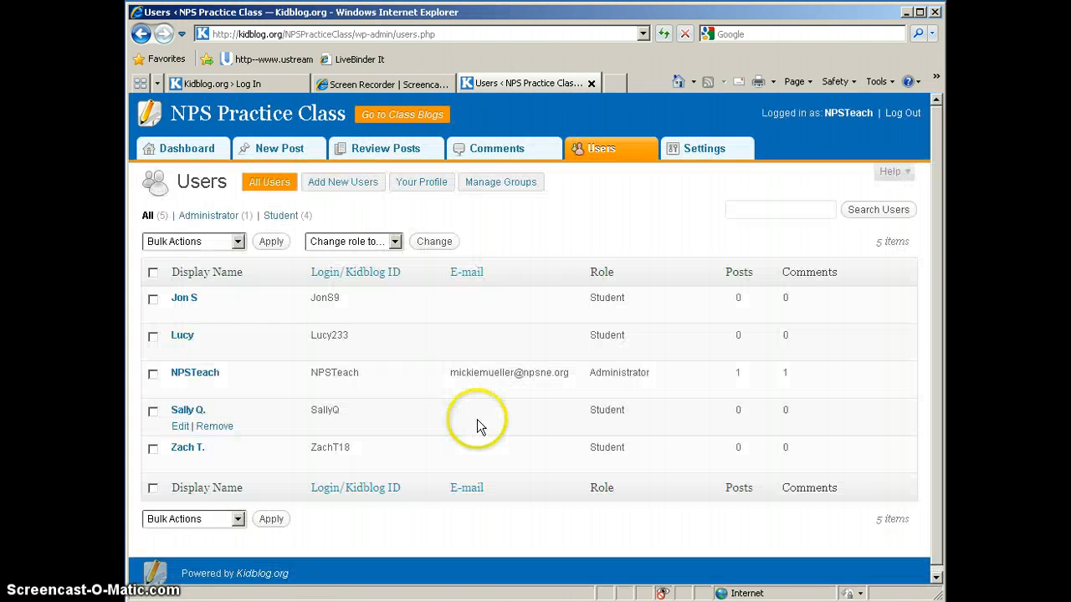
Fill in the form for adding a single new user with the student's first name as username and an account password
{"action": "left_click", "coordinate": [362, 184]}
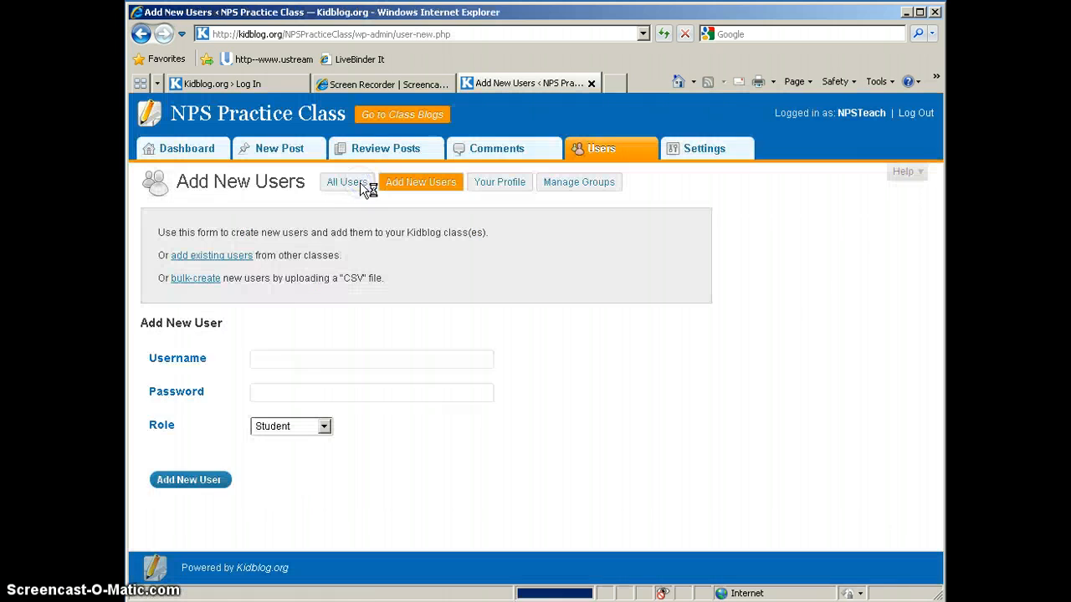
{"action": "left_click", "coordinate": [277, 360]}
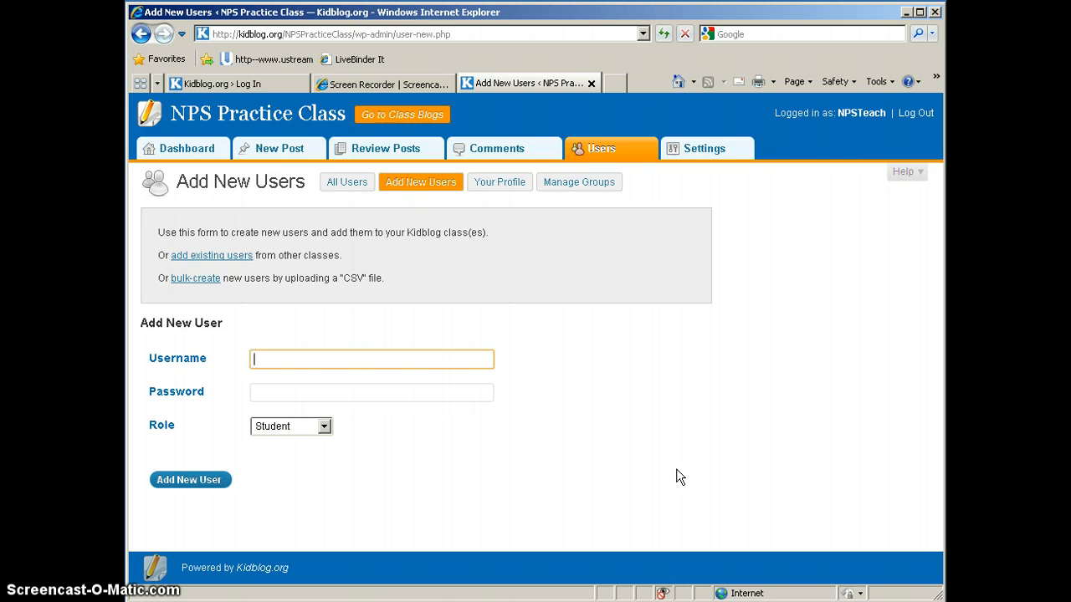
{"action": "type", "text": "Scott"}
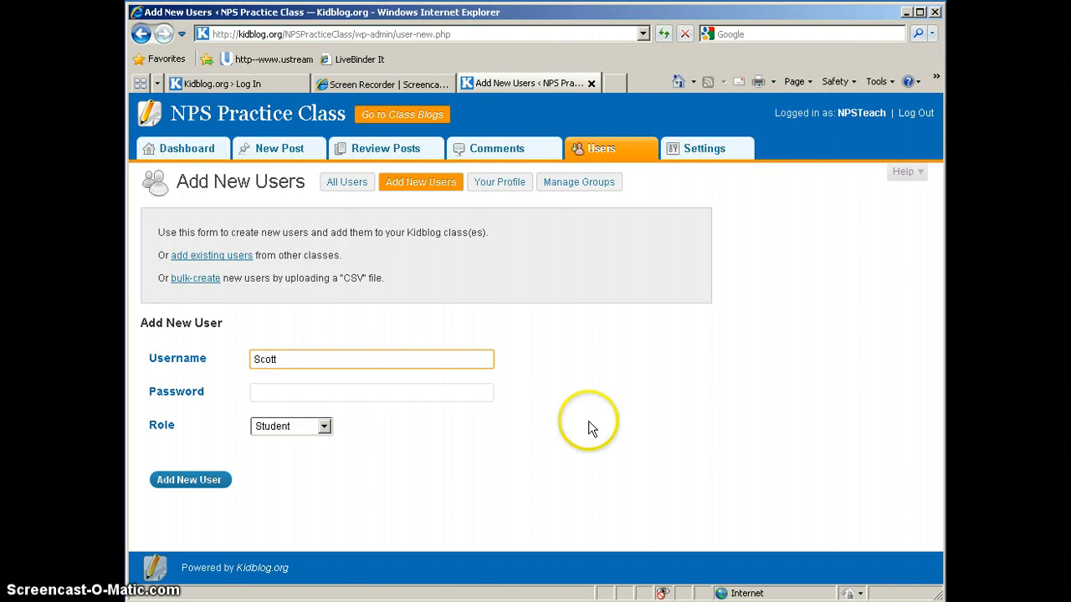
{"action": "left_click", "coordinate": [424, 391]}
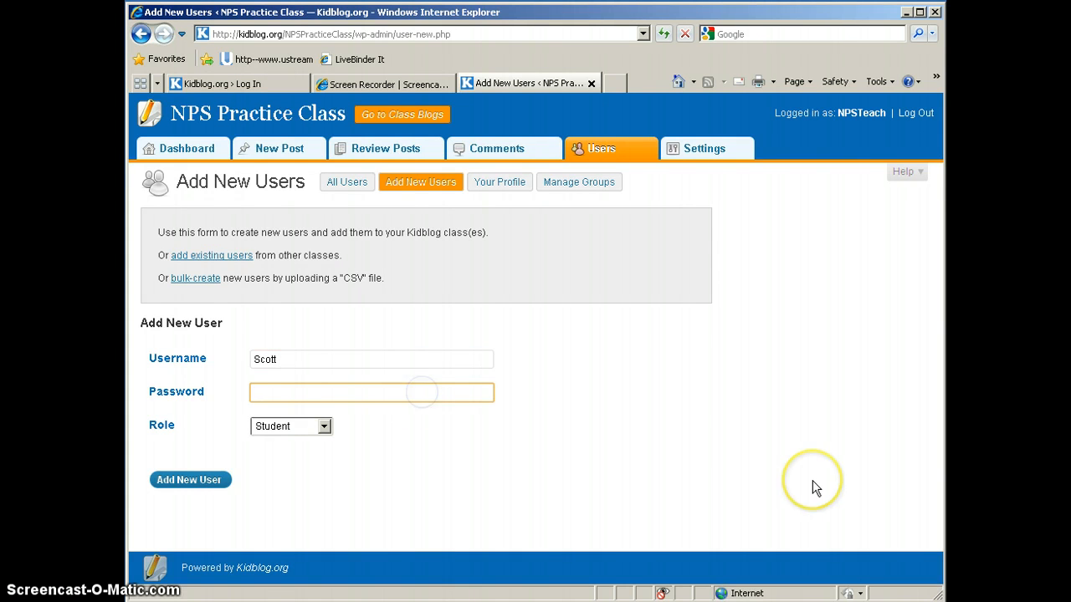
{"action": "type", "text": "•••••"}
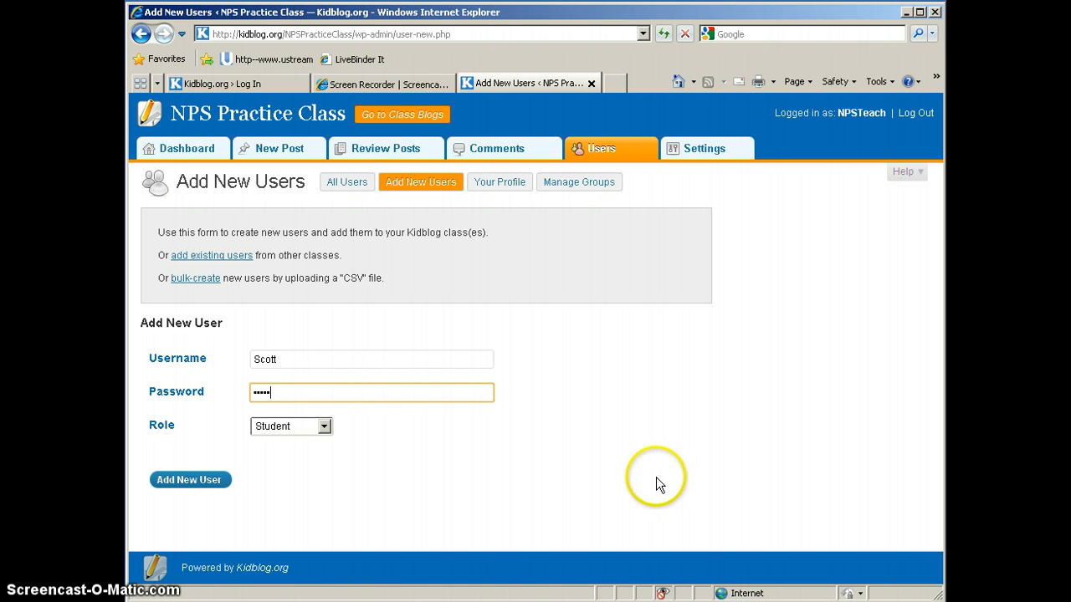
Keep the Student role for the new user and add the account to the class
{"action": "left_click", "coordinate": [306, 437]}
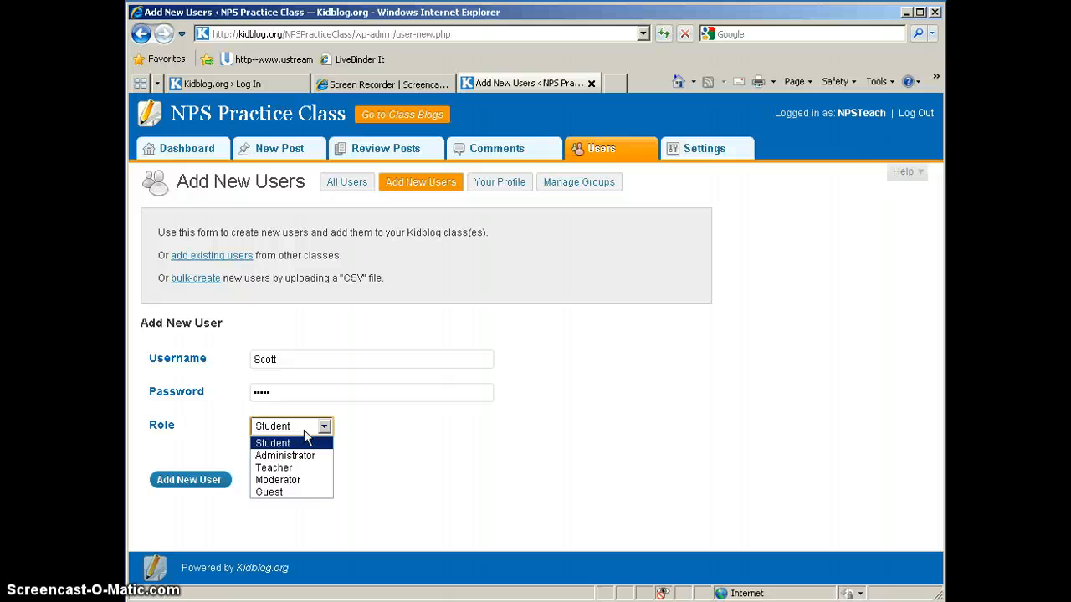
{"action": "left_click", "coordinate": [303, 428]}
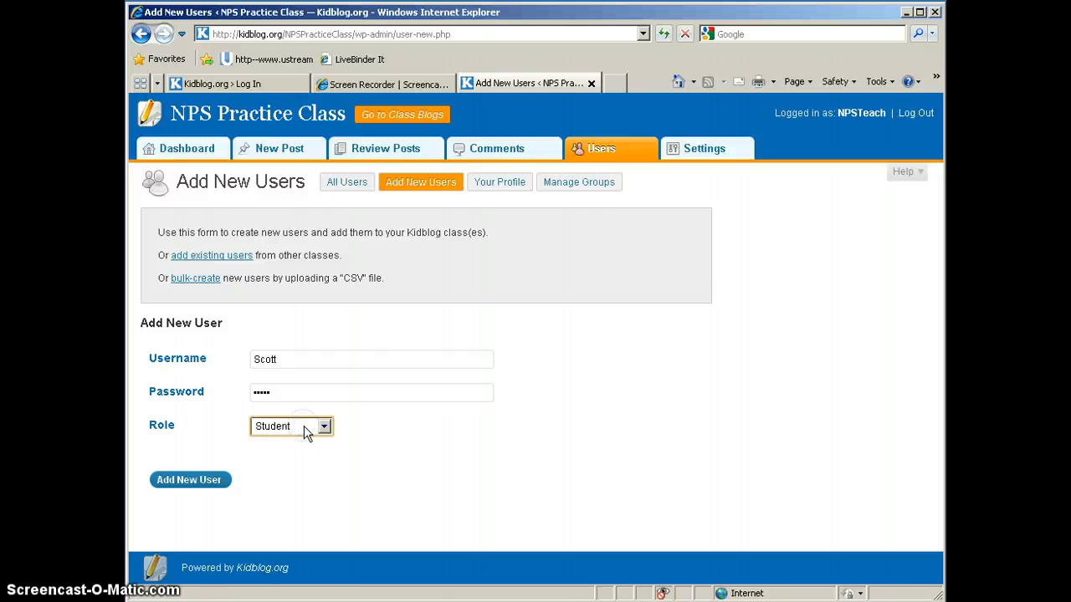
{"action": "left_click", "coordinate": [173, 484]}
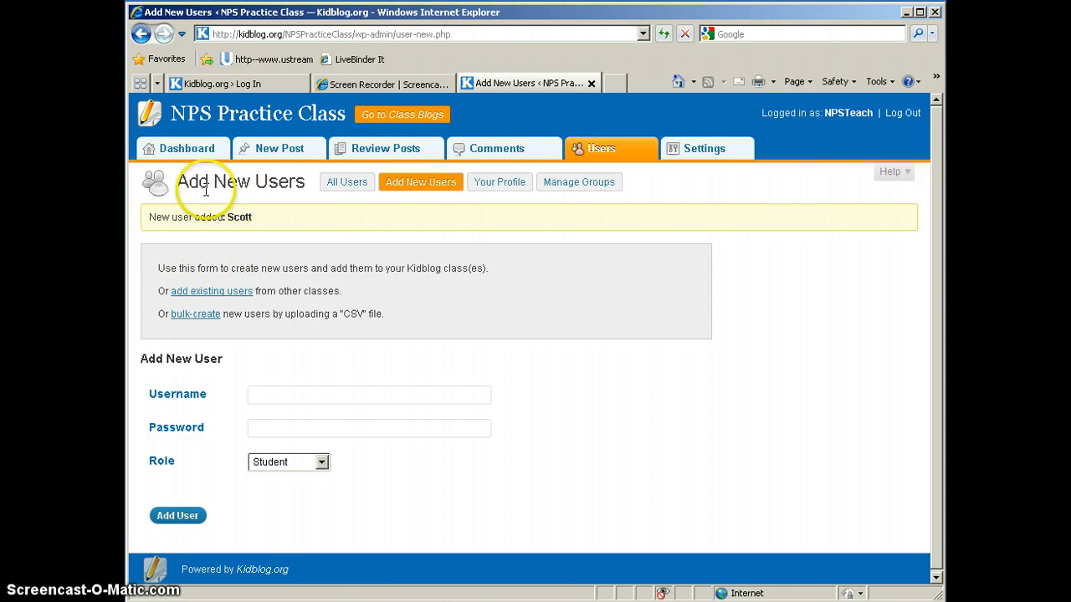
Open the full user list and check the edit and remove options of the first listed student, cancelling the removal
{"action": "left_click", "coordinate": [349, 189]}
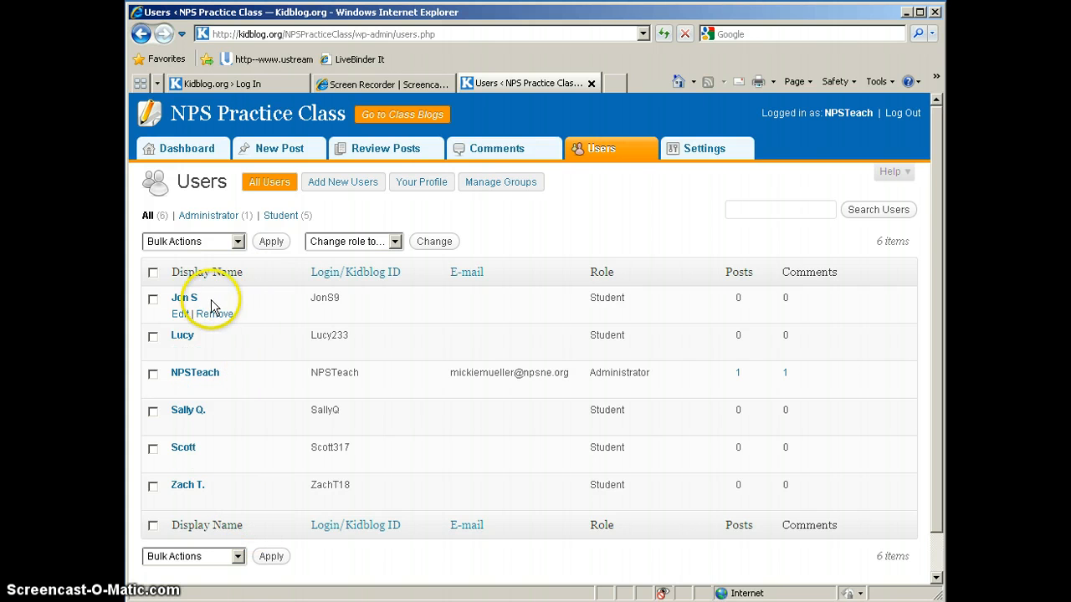
{"action": "left_click", "coordinate": [179, 315]}
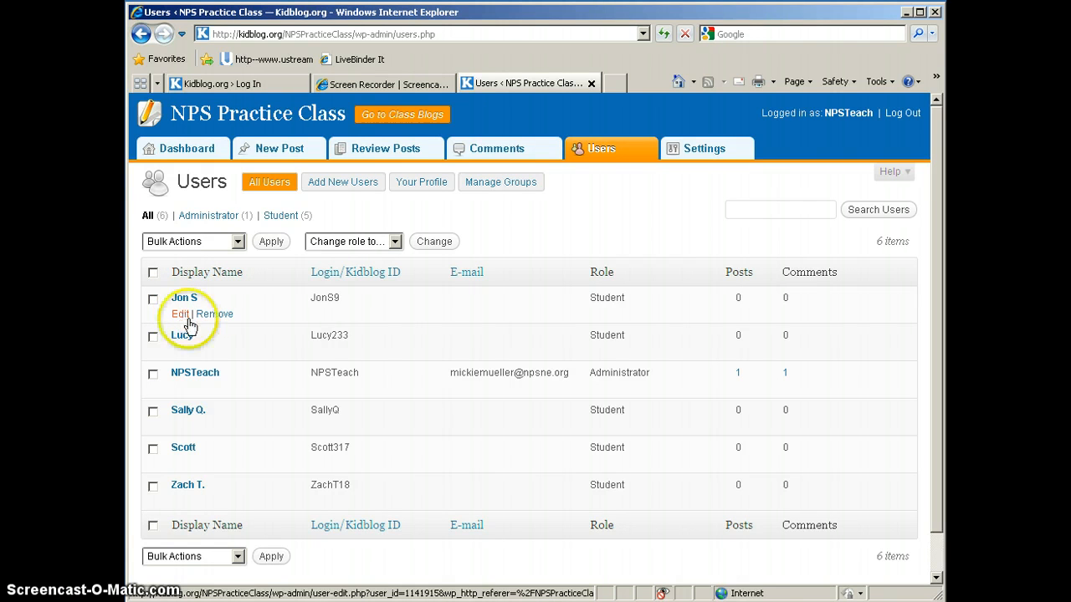
{"action": "left_click", "coordinate": [215, 314]}
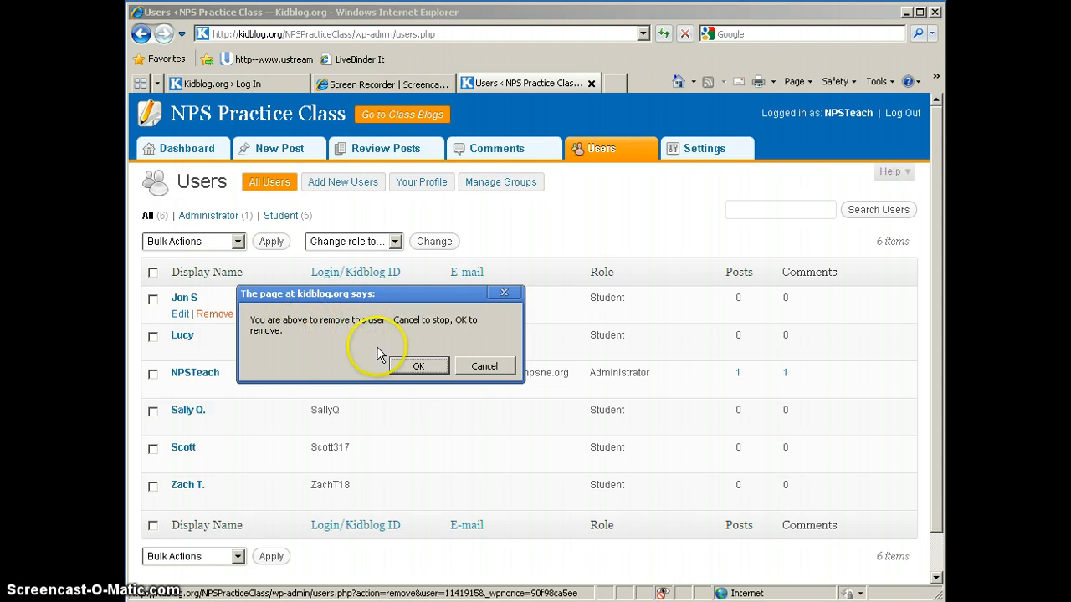
{"action": "left_click", "coordinate": [485, 368]}
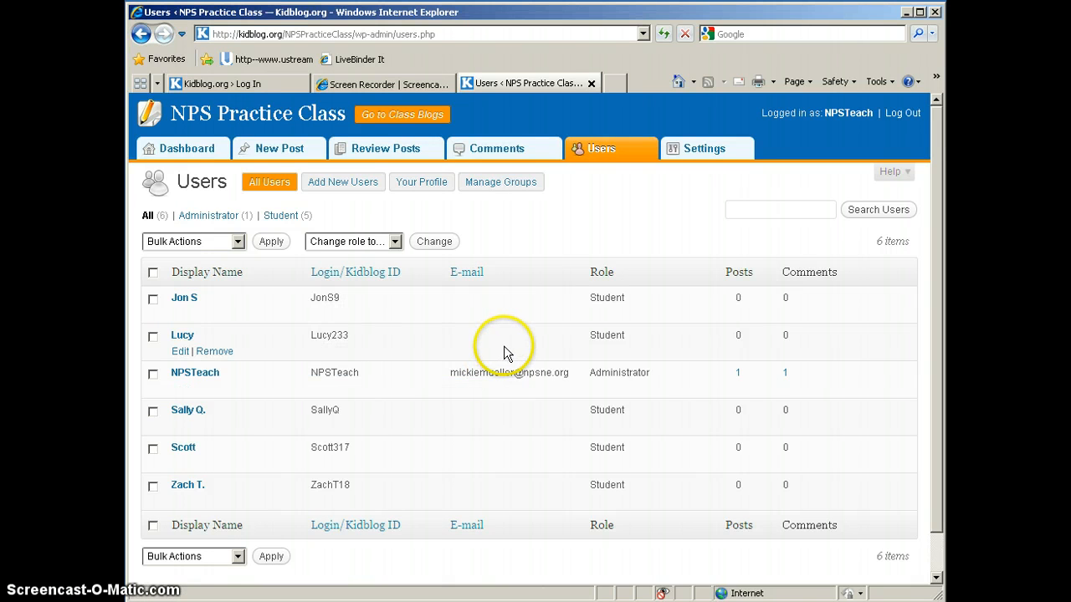
Open the class settings and look through the available blog themes
{"action": "left_click", "coordinate": [704, 153]}
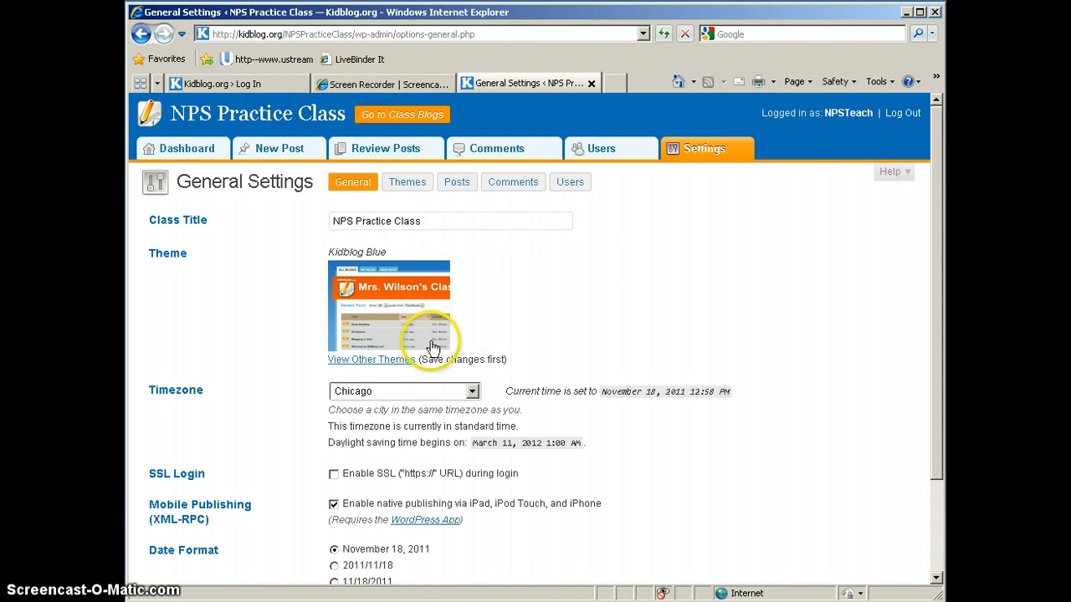
{"action": "left_click", "coordinate": [384, 362]}
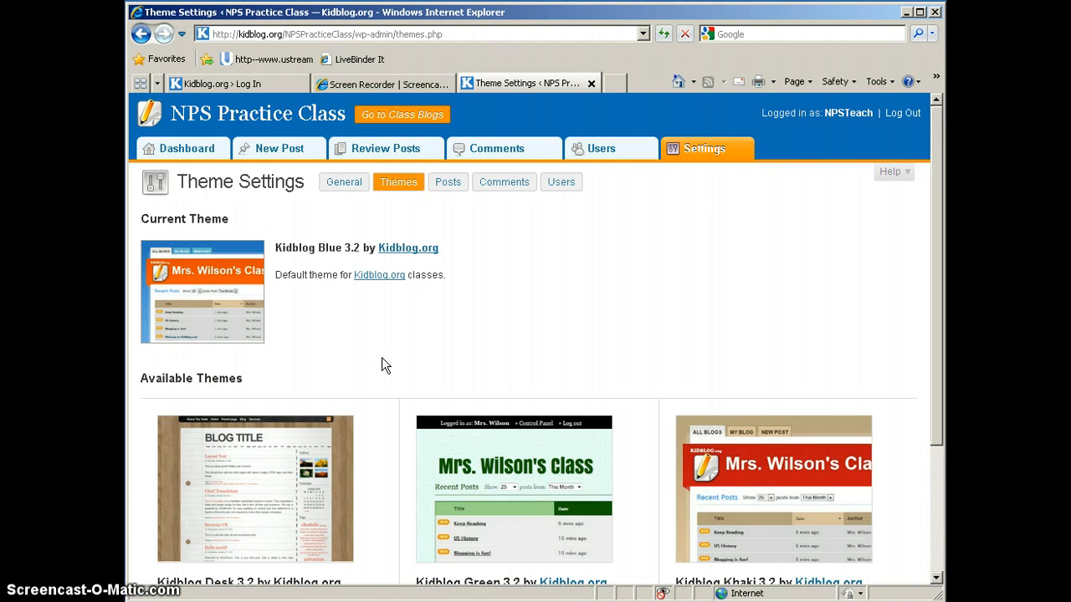
{"action": "scroll", "coordinate": [382, 356], "scroll_direction": "down", "scroll_amount": 2}
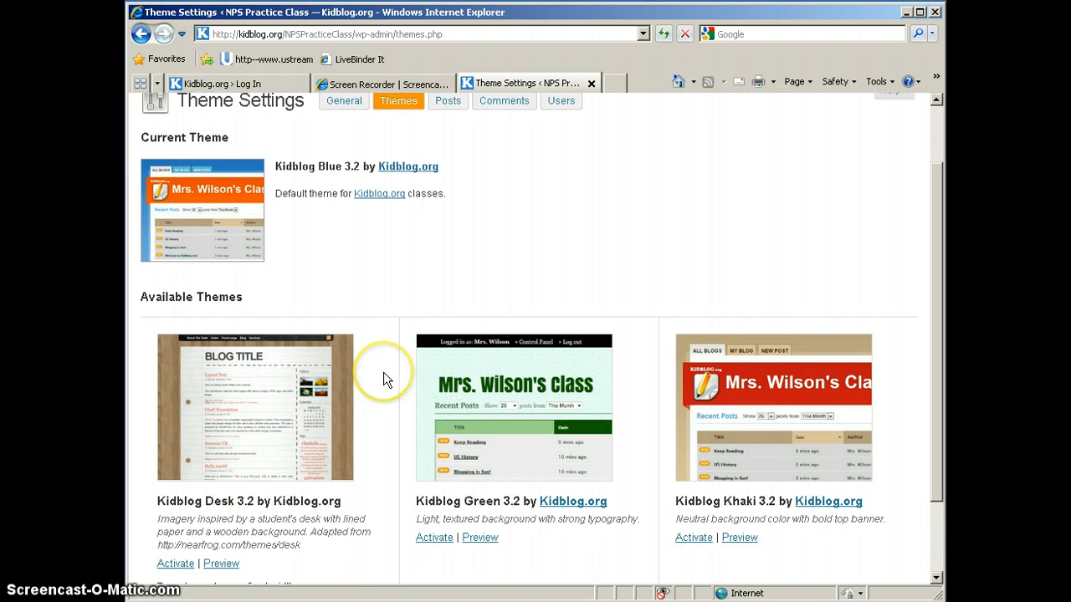
{"action": "scroll", "coordinate": [384, 379], "scroll_direction": "up", "scroll_amount": 2}
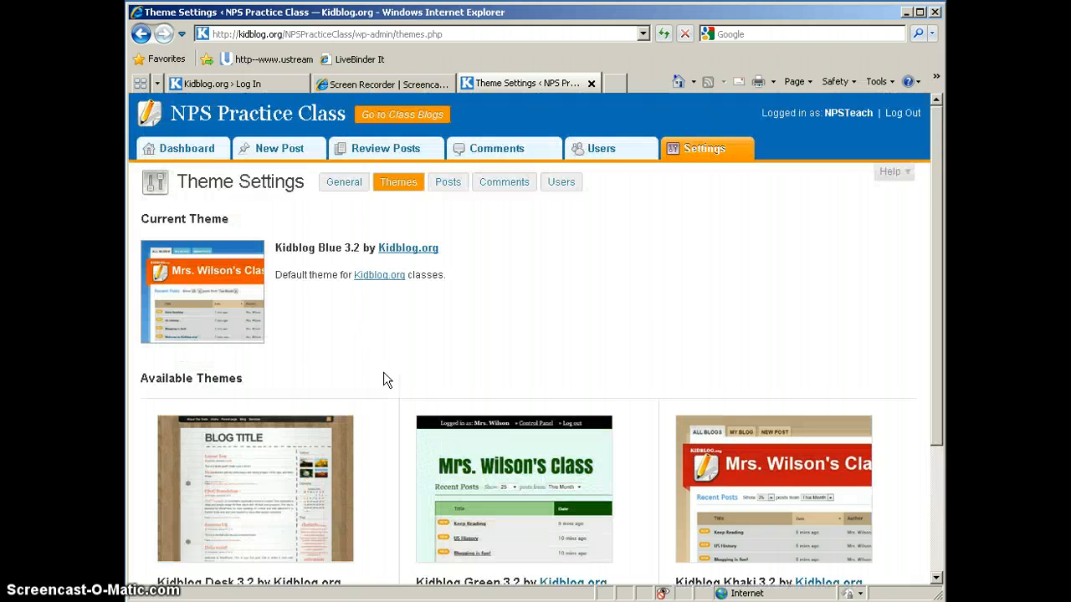
Keep Chicago as the timezone in the general class settings and save the changes
{"action": "left_click", "coordinate": [345, 184]}
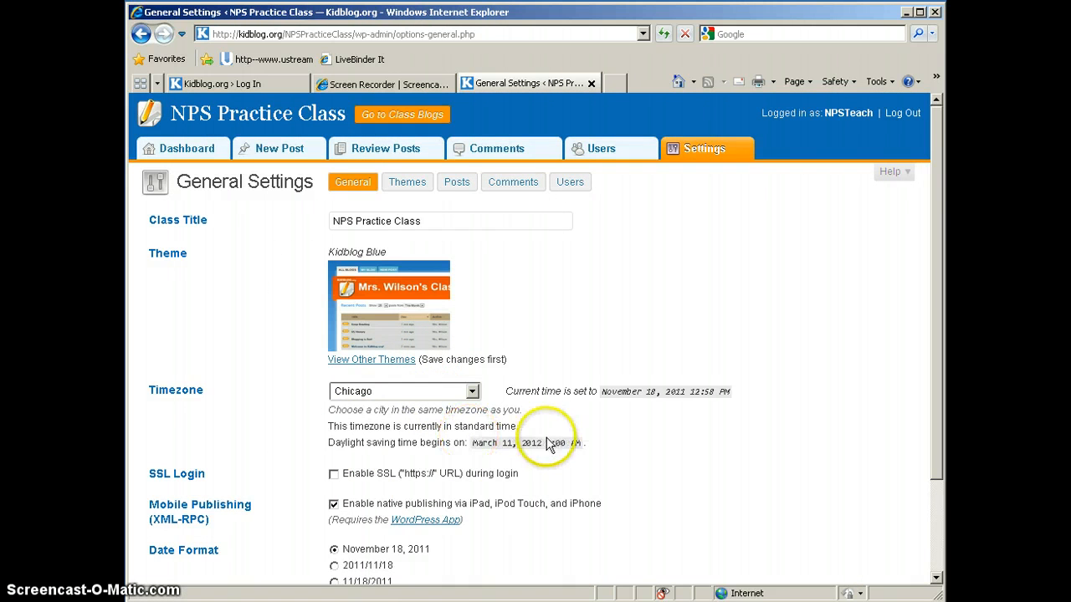
{"action": "left_click", "coordinate": [416, 393]}
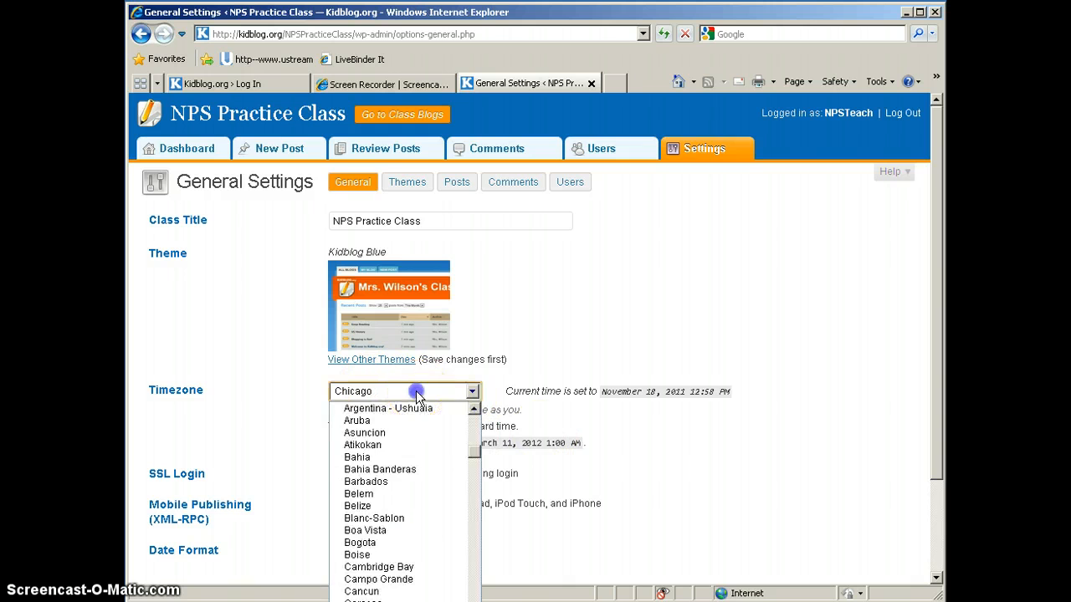
{"action": "left_click", "coordinate": [416, 391]}
{"action": "scroll", "coordinate": [596, 439], "scroll_direction": "down", "scroll_amount": 3}
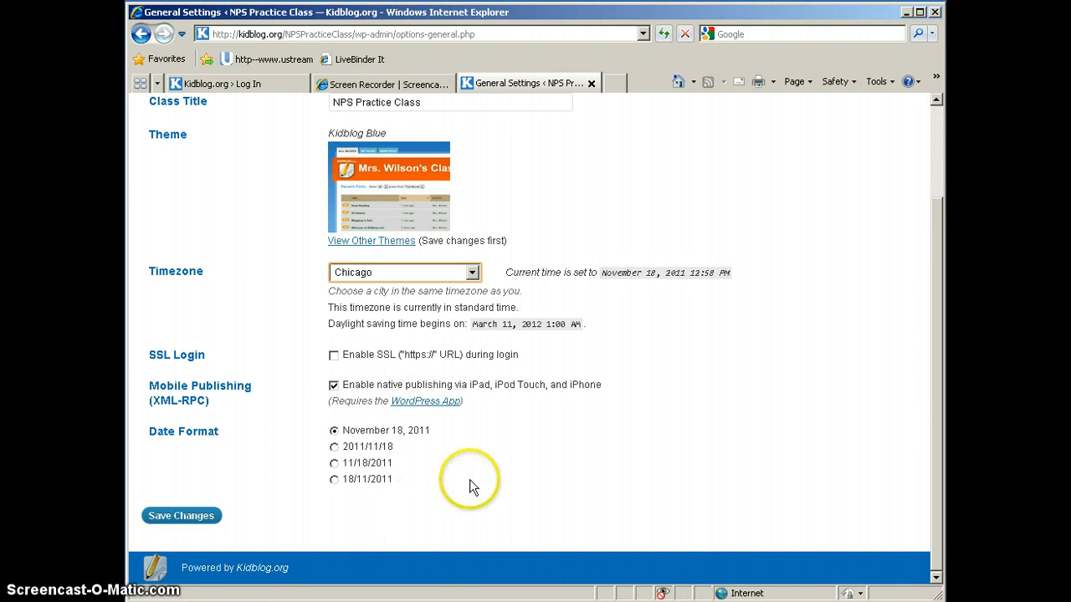
{"action": "left_click", "coordinate": [175, 519]}
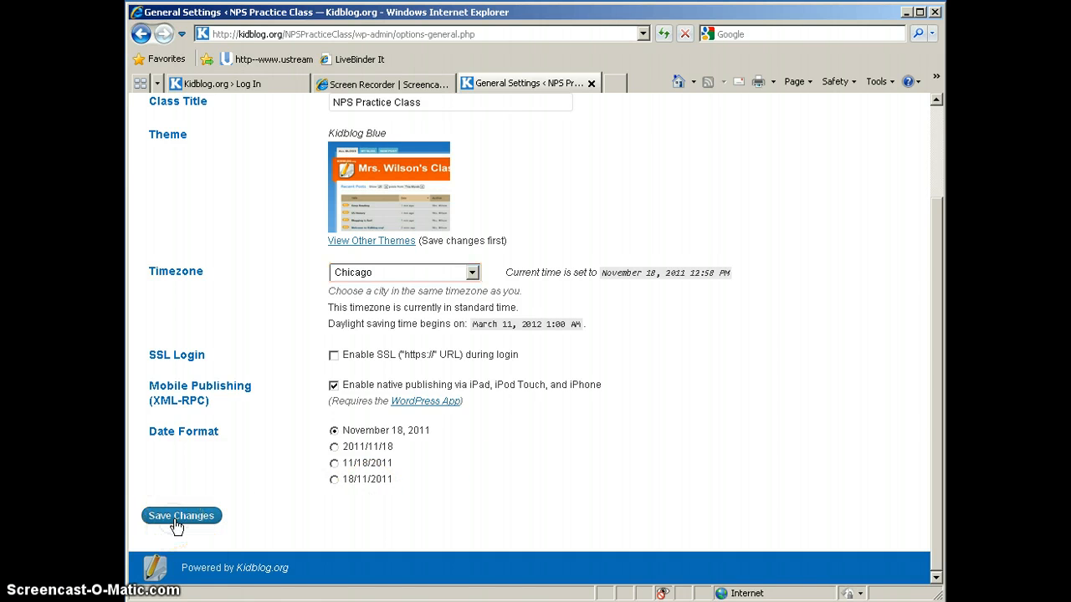